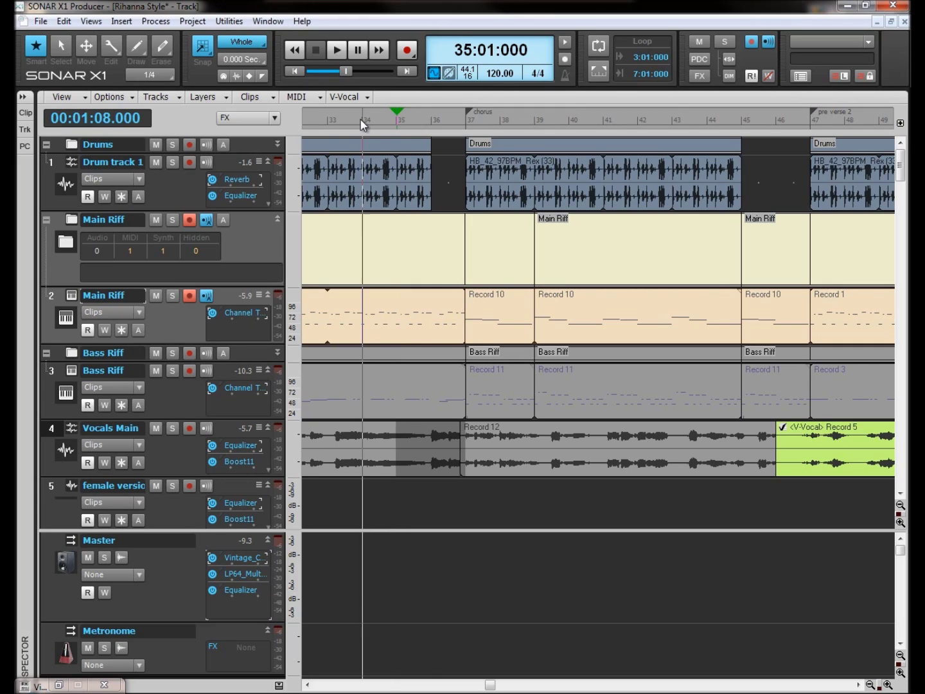
Move the Now time back to bar 34 (34:01:000) in the timeline ruler.
click(363, 122)
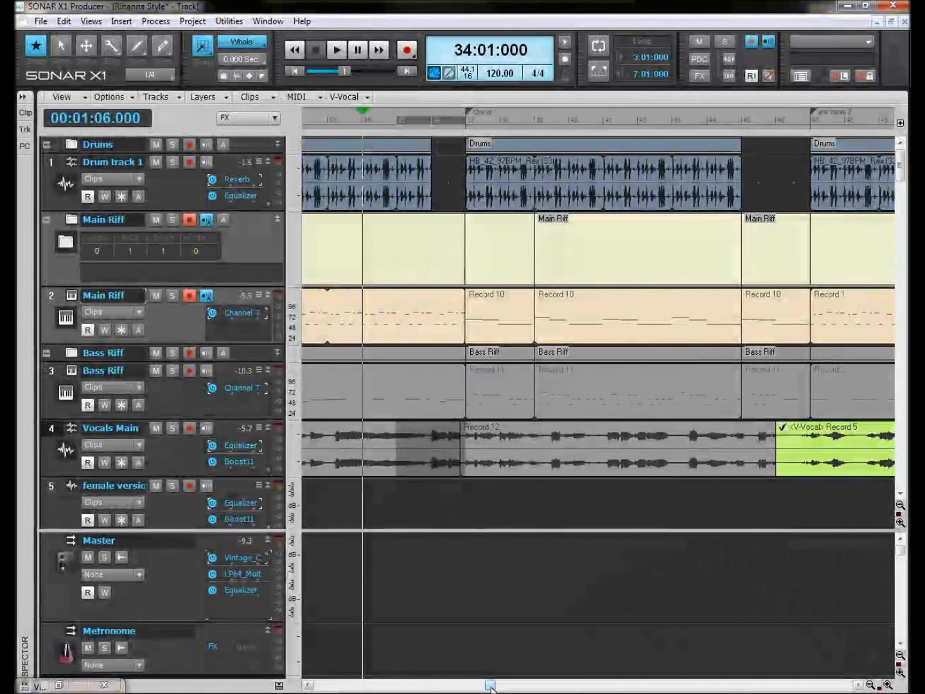
Scroll the Track view back to show Verse 1 and the bridge sections.
mouse_move(492, 685)
mouse_down()
mouse_move(412, 685)
mouse_move(747, 647)
mouse_move(490, 659)
mouse_up()
Save the Rihanna Style project.
key(ctrl+s)
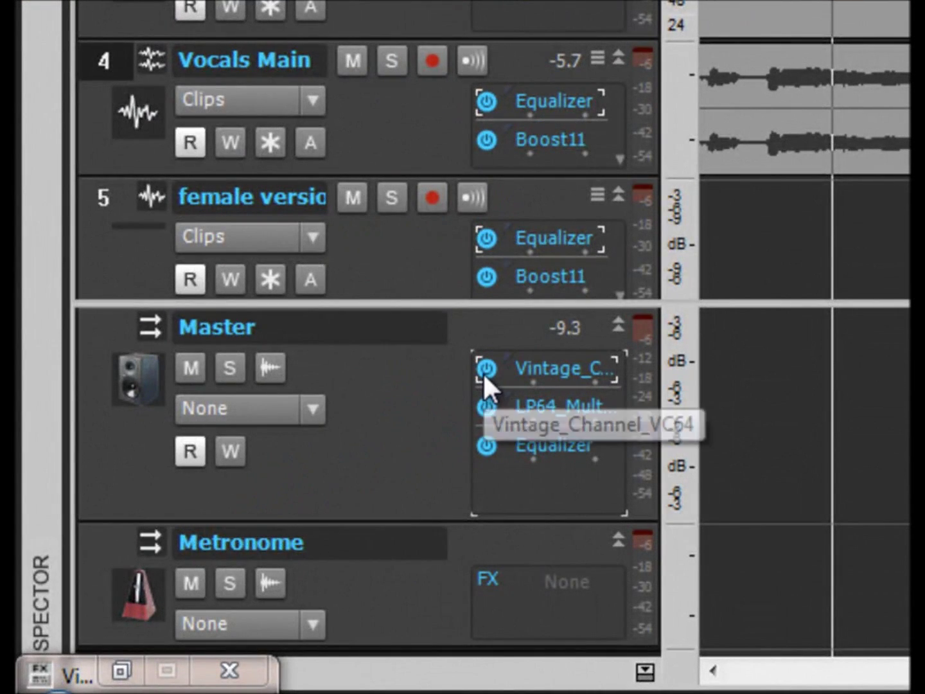
Bypass the Vintage Channel effect on the Master bus.
click(332, 476)
Bypass LP64 on the Master bus and play the song without the mastering effects.
click(487, 405)
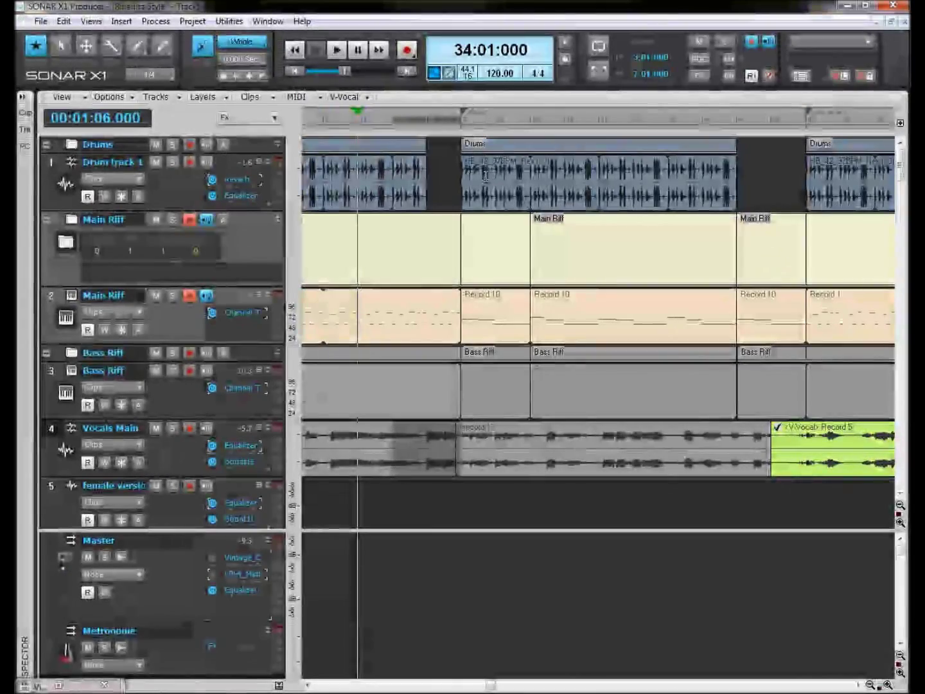
click(337, 50)
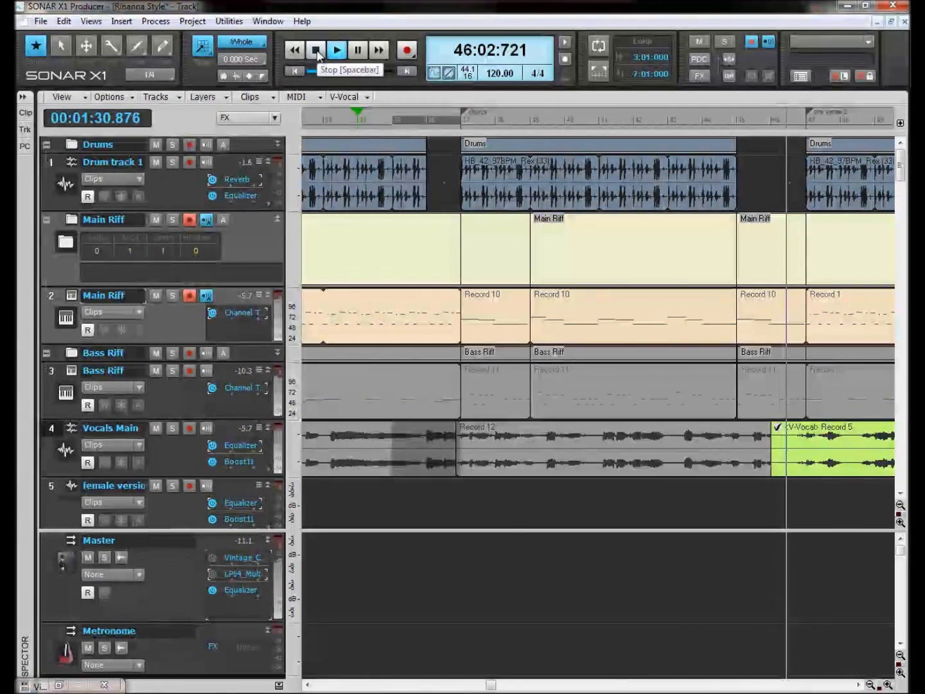
Stop playback so the play position returns to bar 34.
click(316, 50)
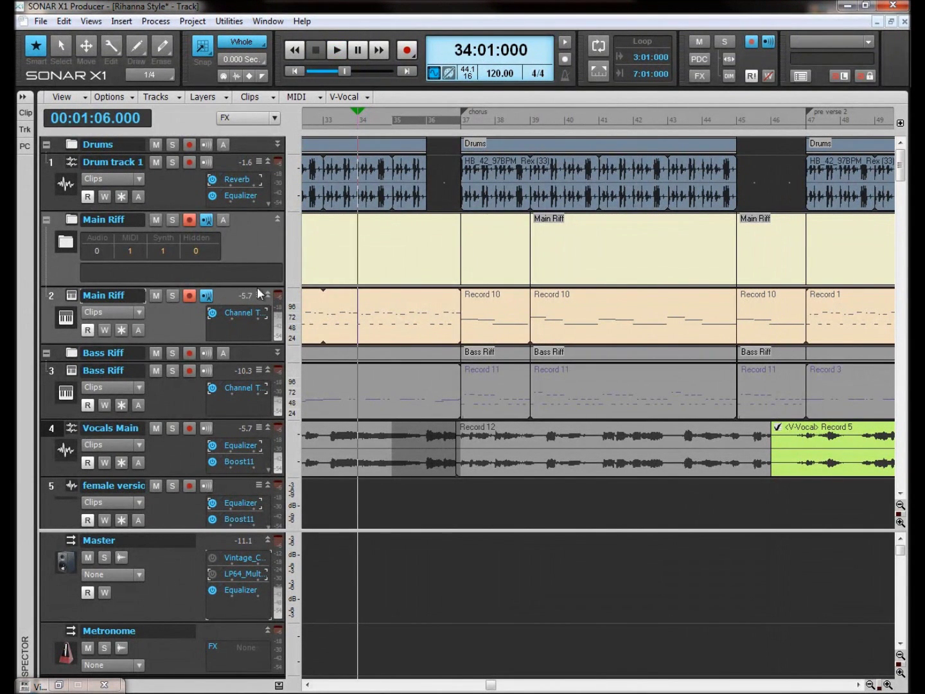
Re-enable Vintage Channel and LP64 on the Master bus, play the song with them, then stop.
click(212, 556)
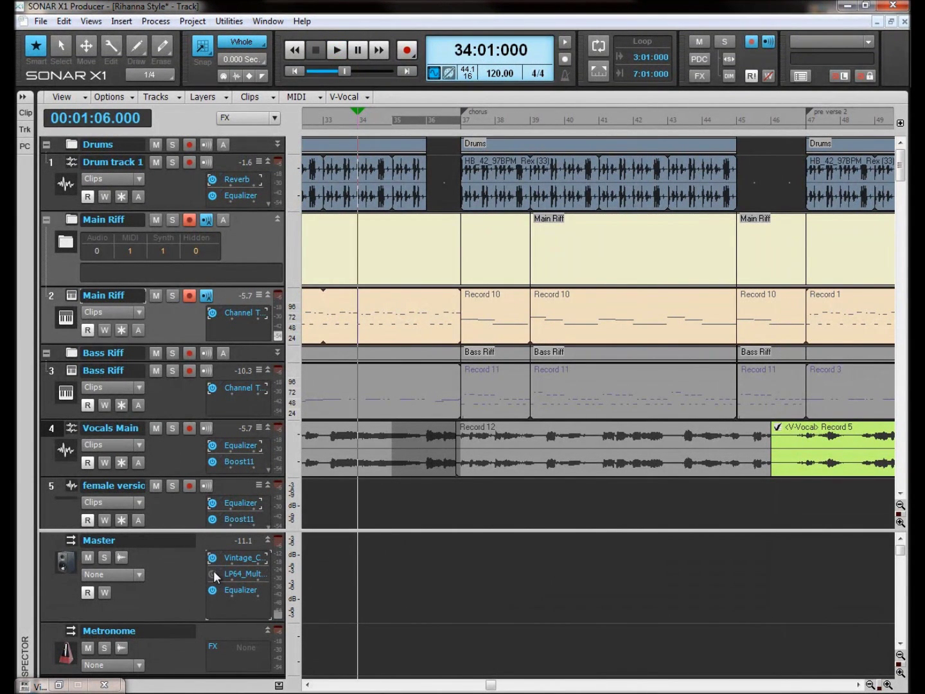
click(212, 573)
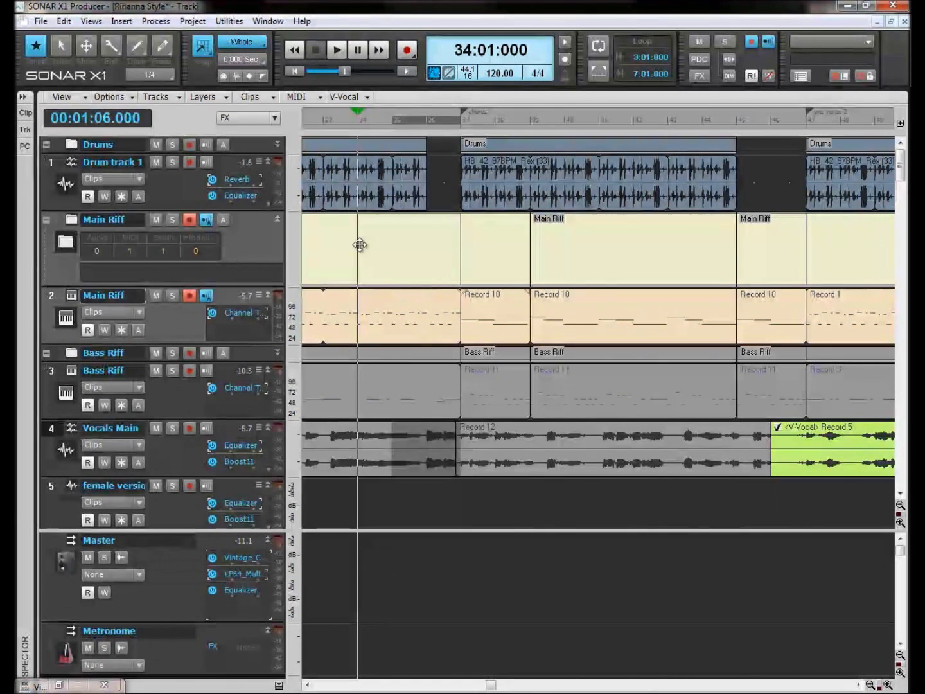
click(344, 54)
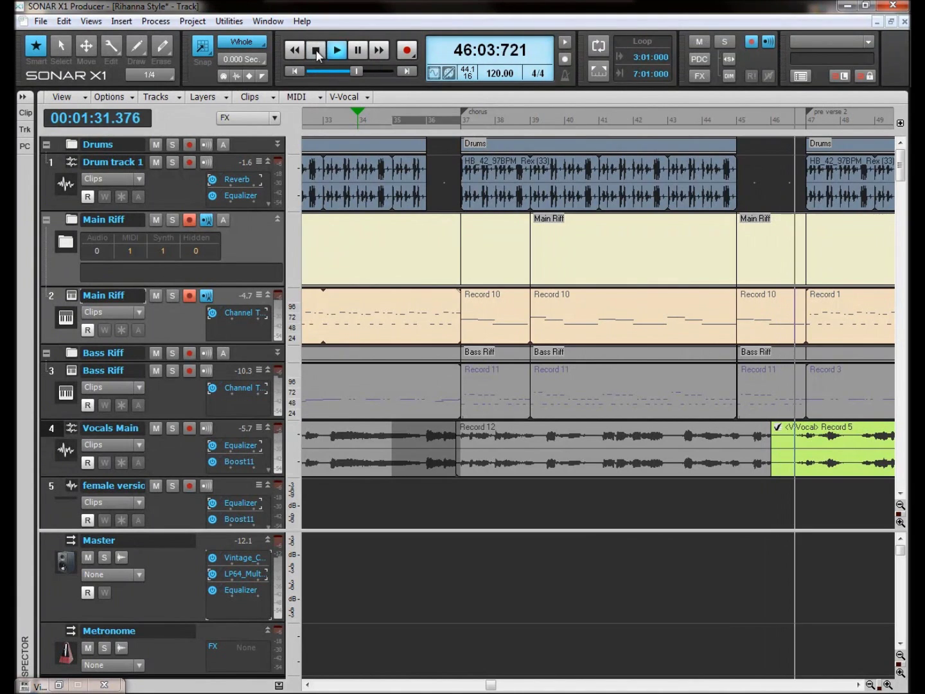
click(316, 50)
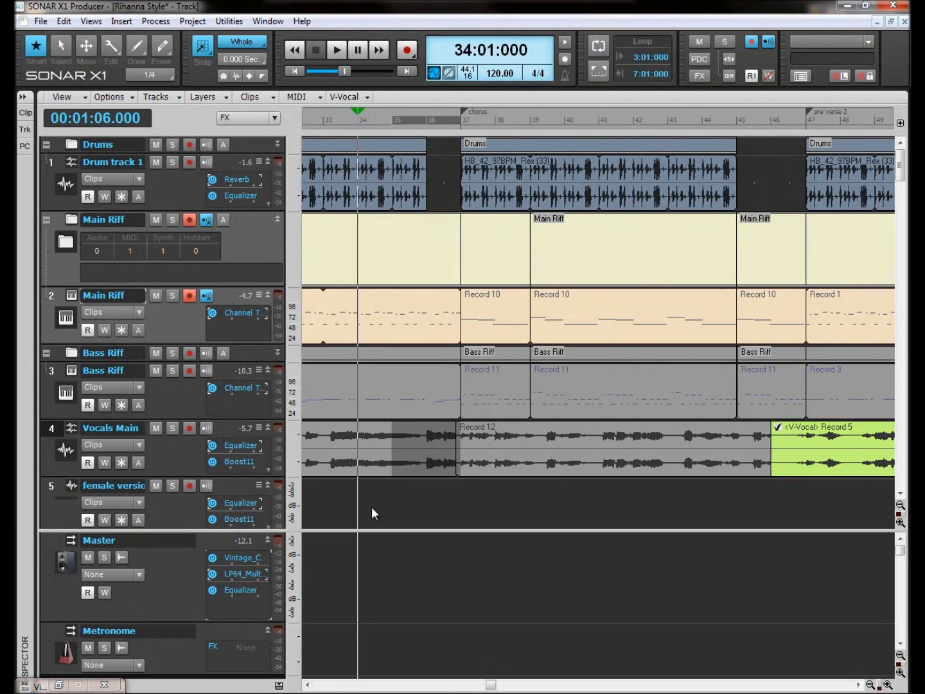
Bypass both the Vintage Channel and LP64 effects on the Master bus again.
click(212, 558)
click(211, 573)
Play from bar 34, switching Vintage Channel and LP64 back on during playback, then stop.
click(341, 49)
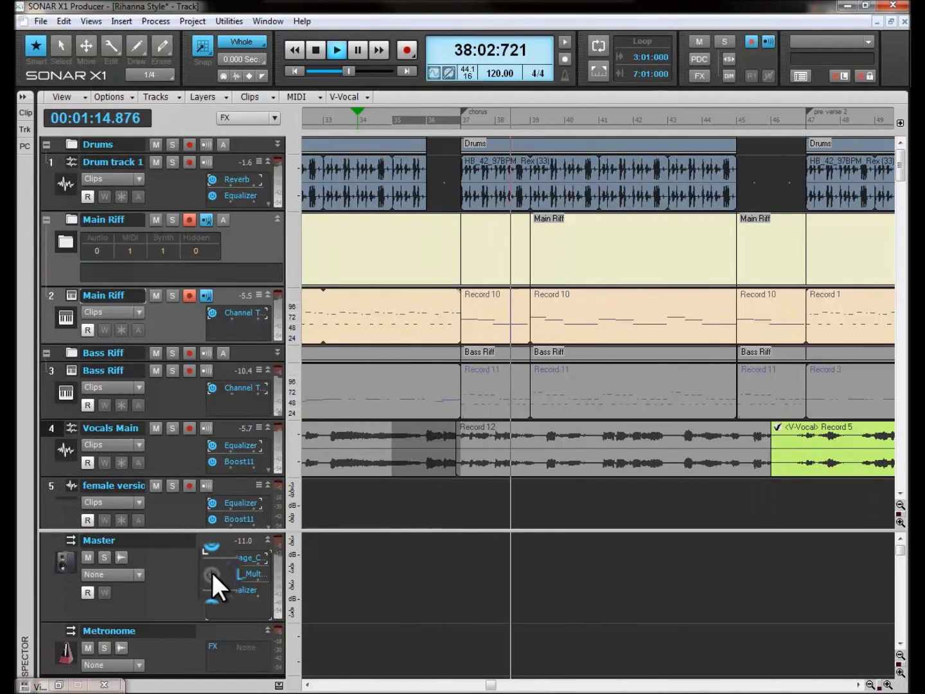
click(212, 572)
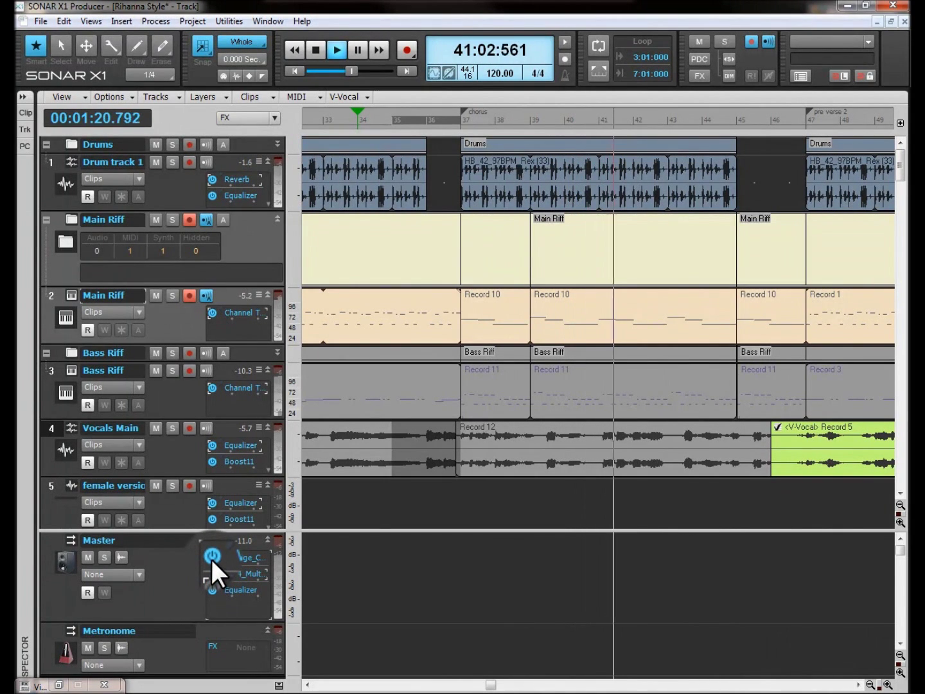
click(212, 556)
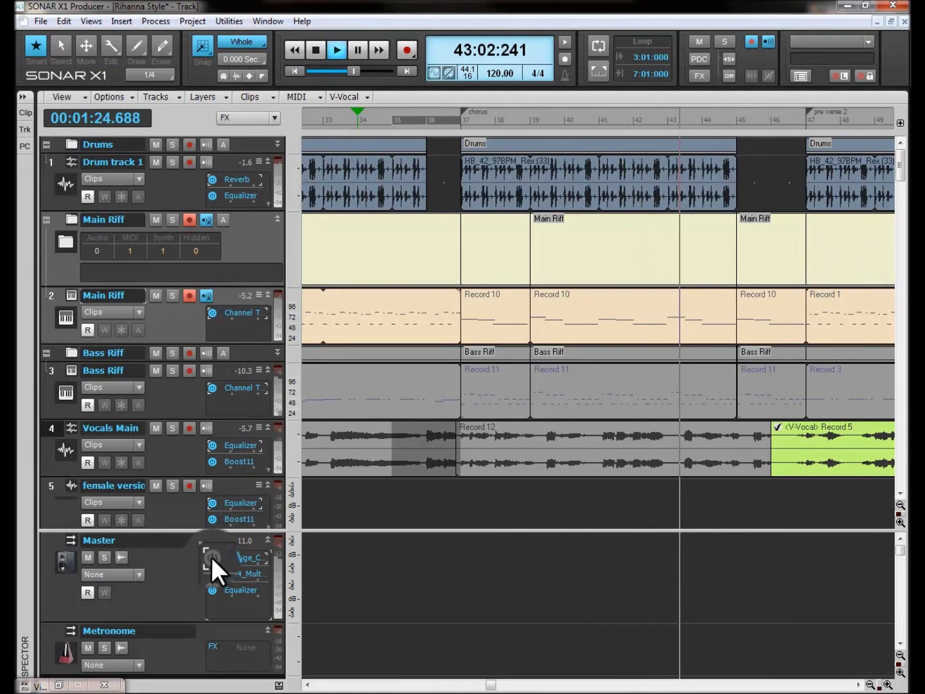
click(211, 554)
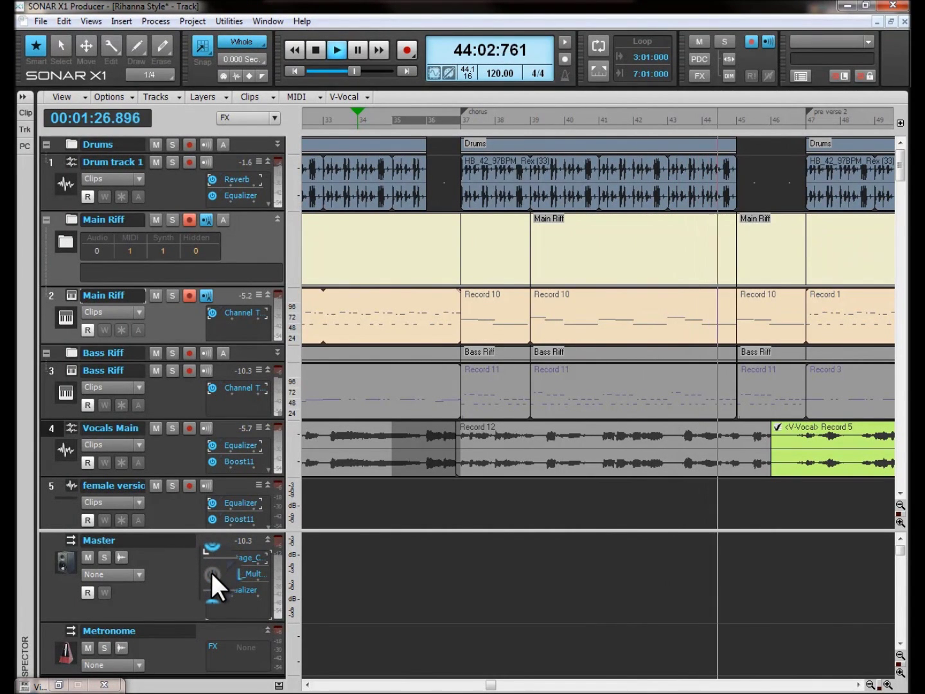
click(211, 571)
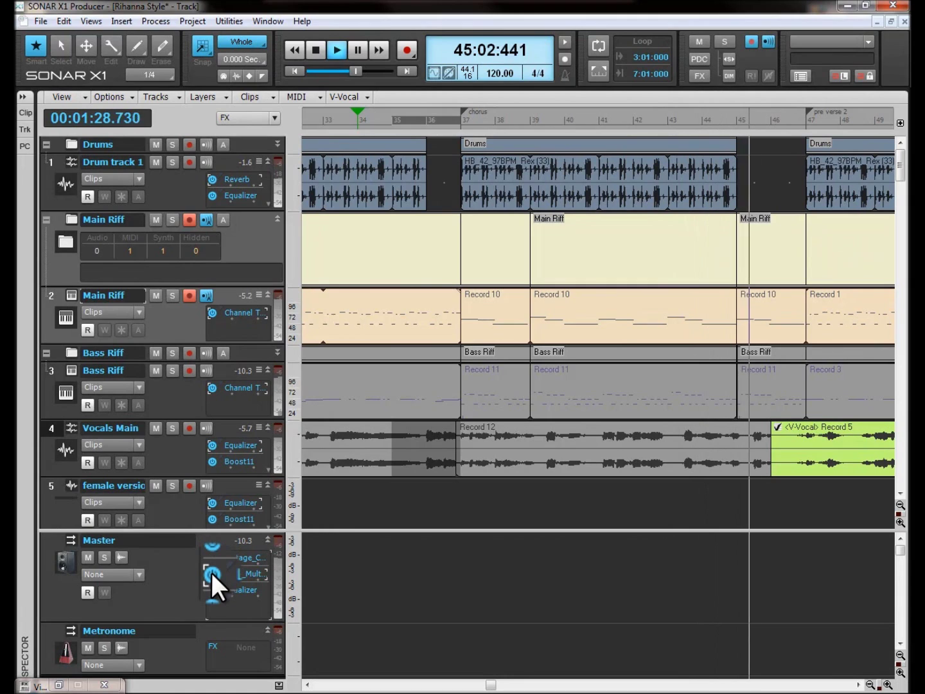
click(315, 45)
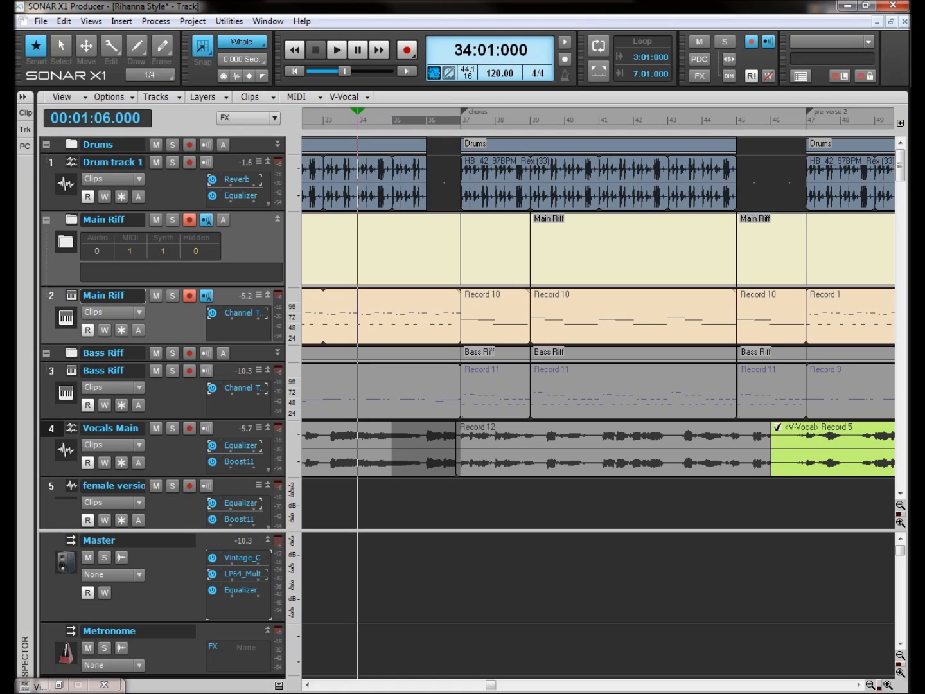
key(ctrl+s)
Open the Master bus Vintage Channel VC64 window and move it slightly higher.
double_click(235, 556)
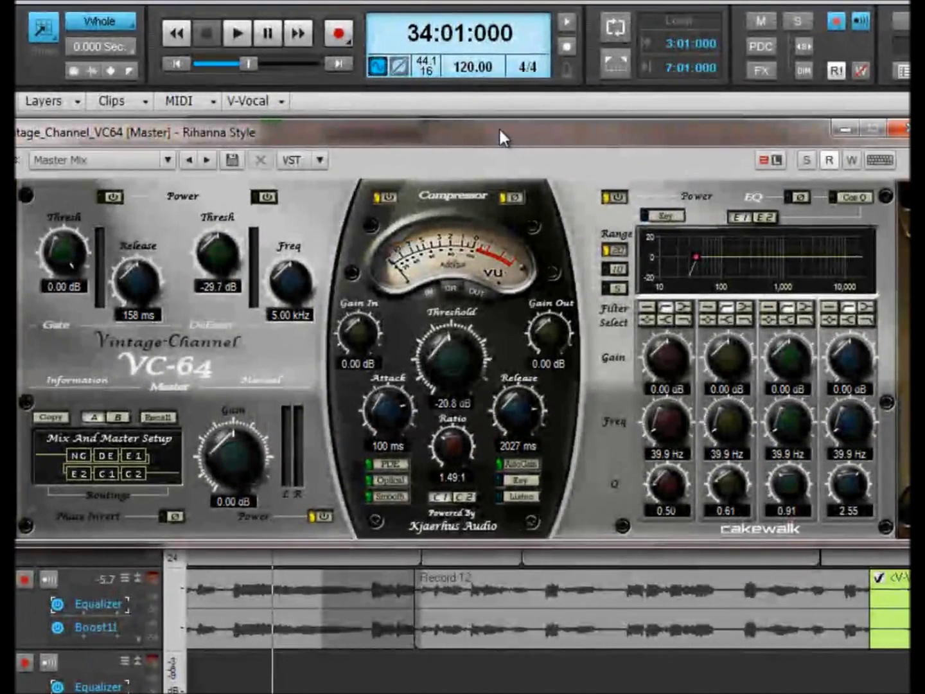
drag(499, 126, 495, 62)
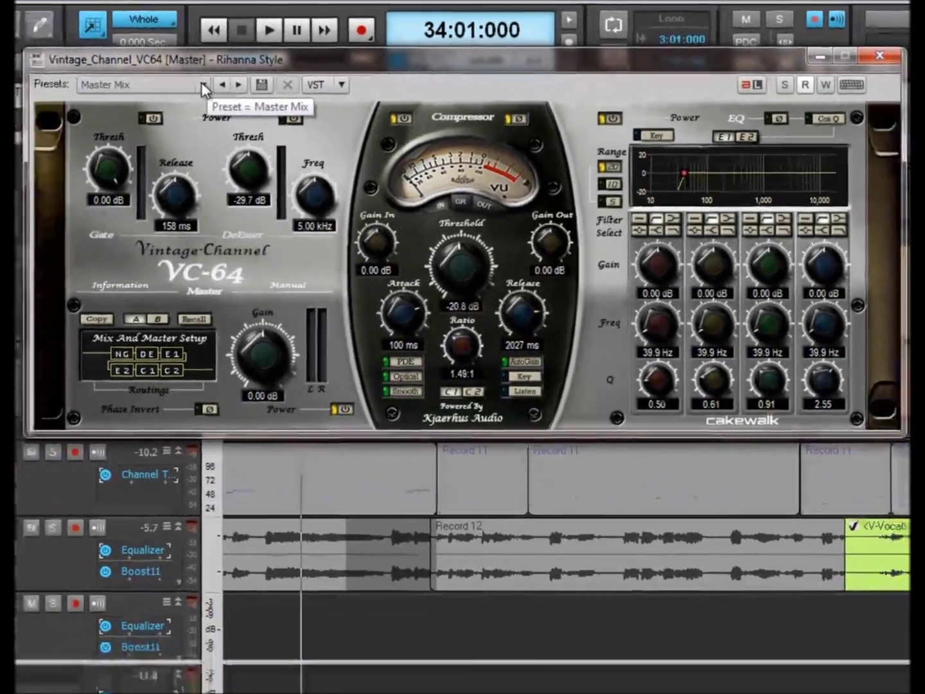
click(203, 87)
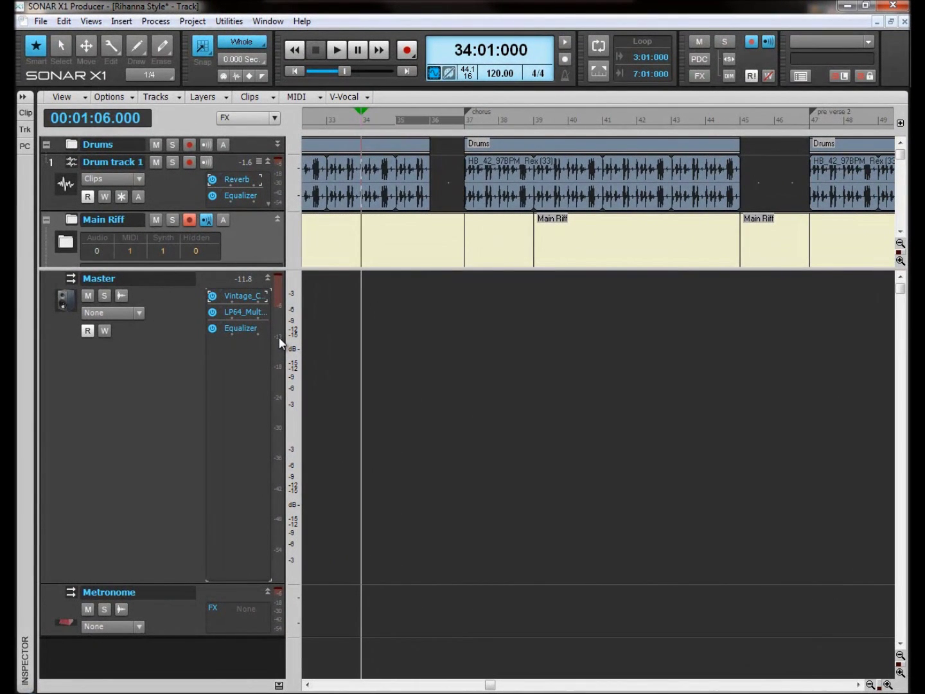
Open the Master bus Vintage_Channel_VC64 window and drag it lower over the tracks.
double_click(244, 296)
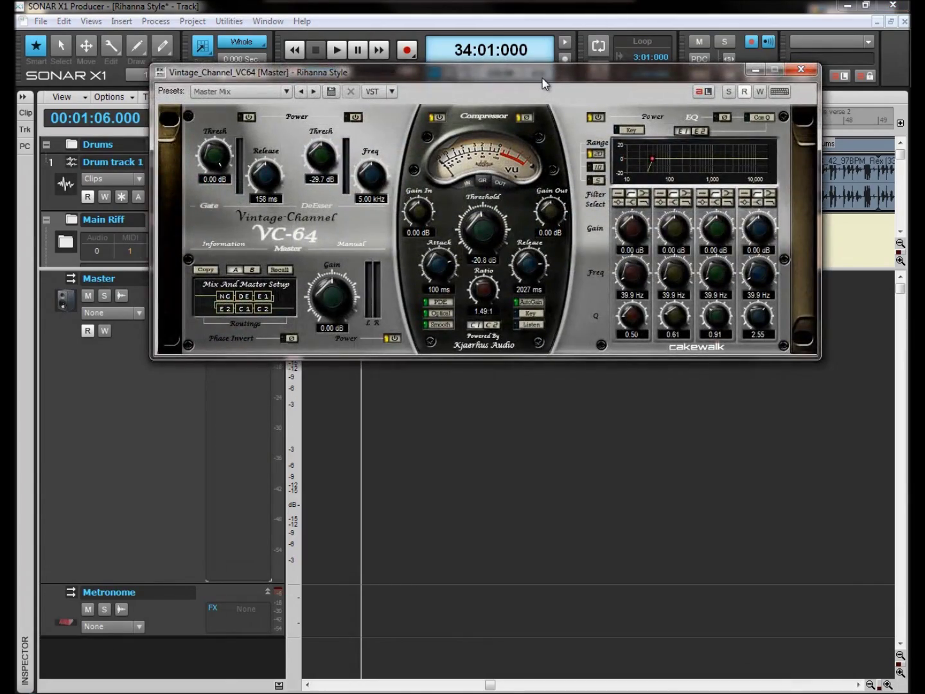
drag(546, 85, 547, 341)
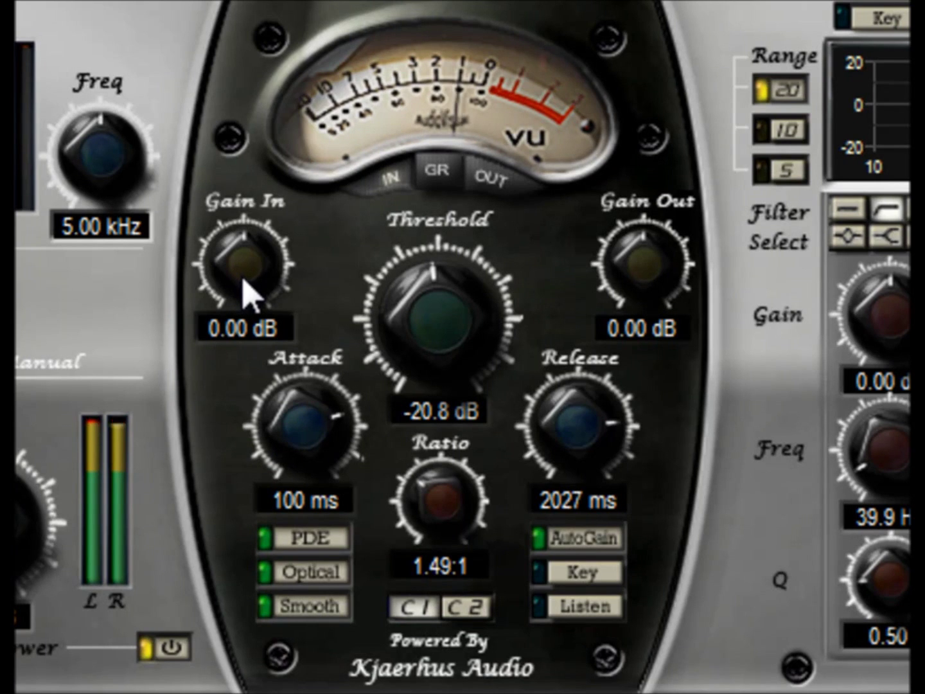
Raise the Vintage Channel compressor's Gain In and Gain Out knobs to 20.0 dB each.
drag(246, 296, 251, 29)
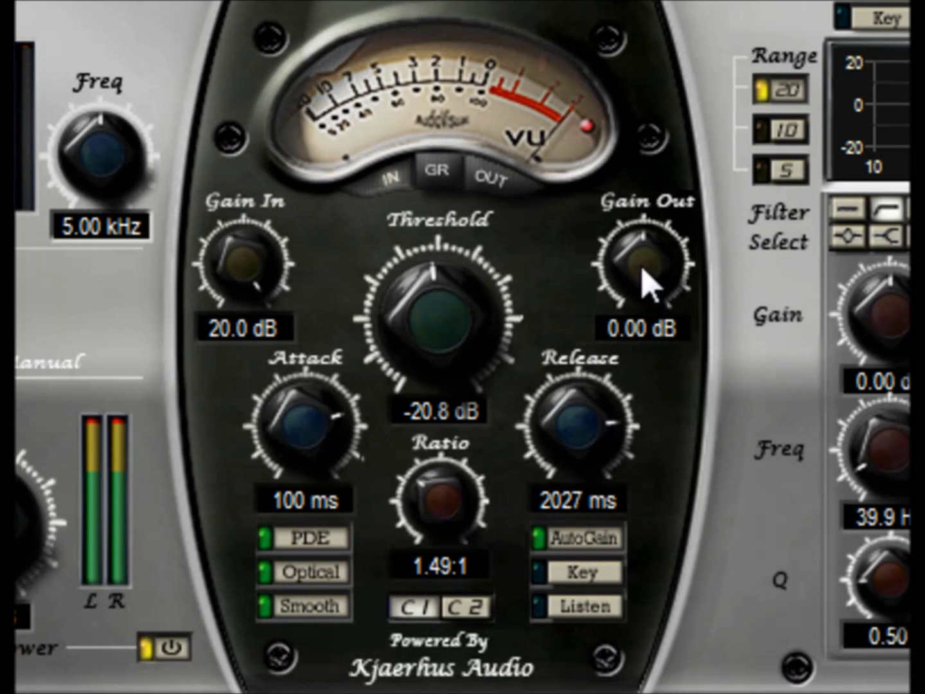
drag(649, 283, 640, 228)
drag(665, 306, 692, 89)
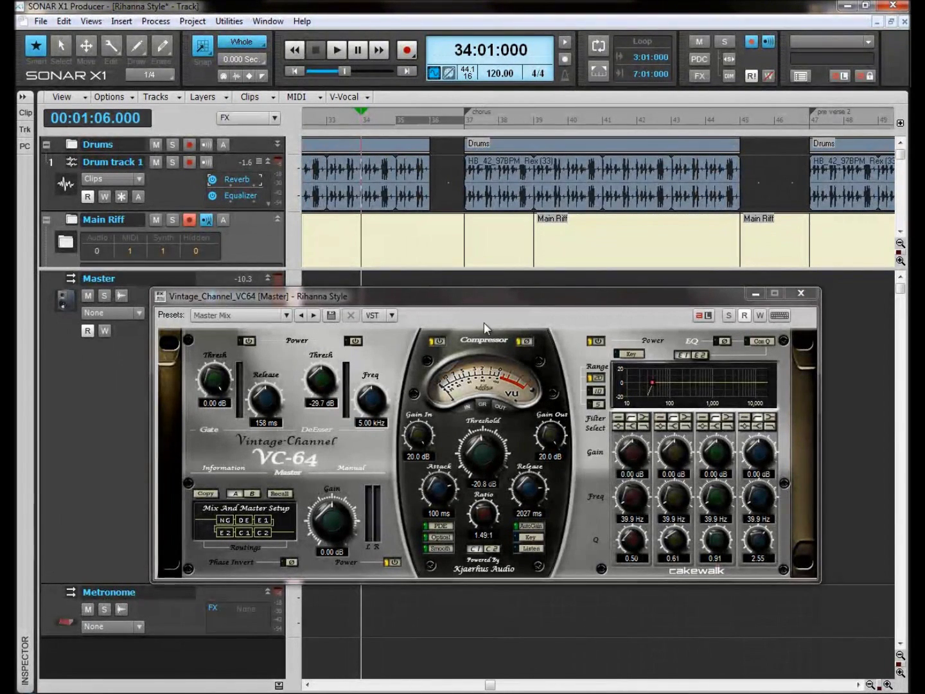
Reset the VC64 compressor's Gain In and Gain Out to 0.00 dB and save the project.
drag(480, 292, 598, 187)
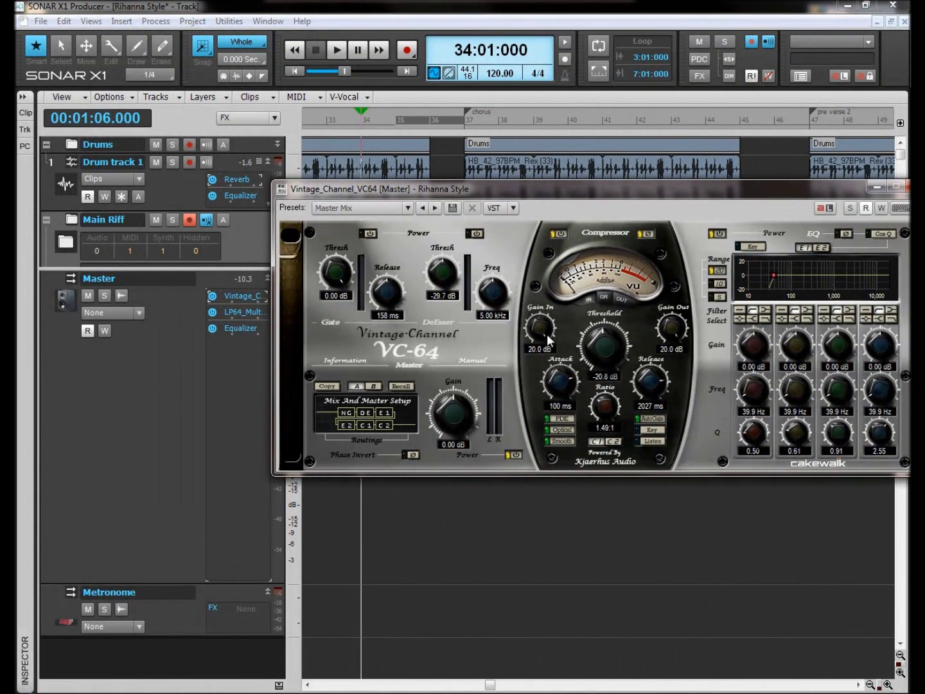
double_click(541, 327)
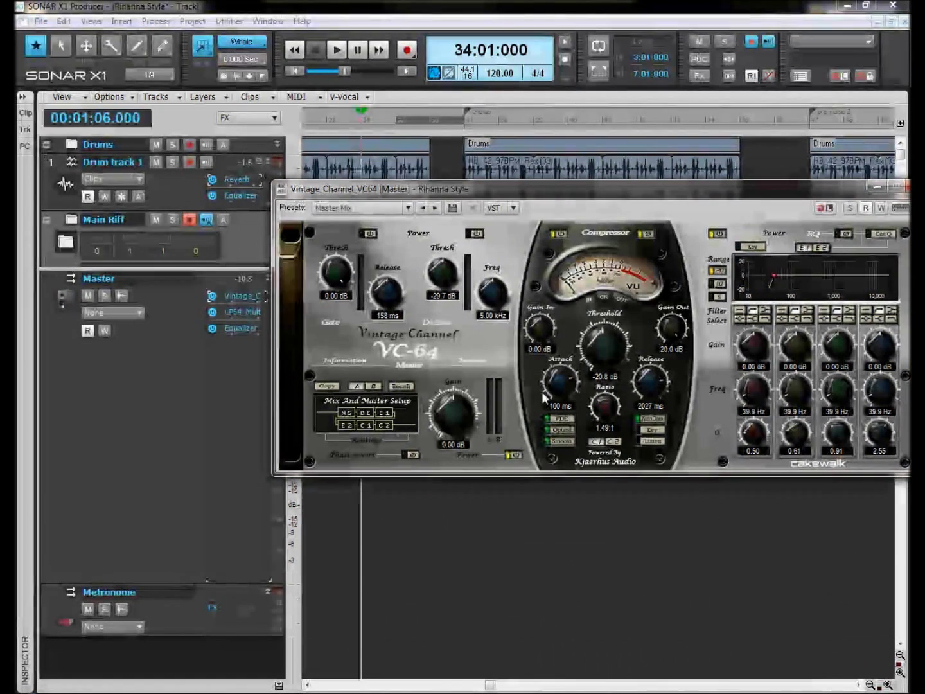
double_click(671, 326)
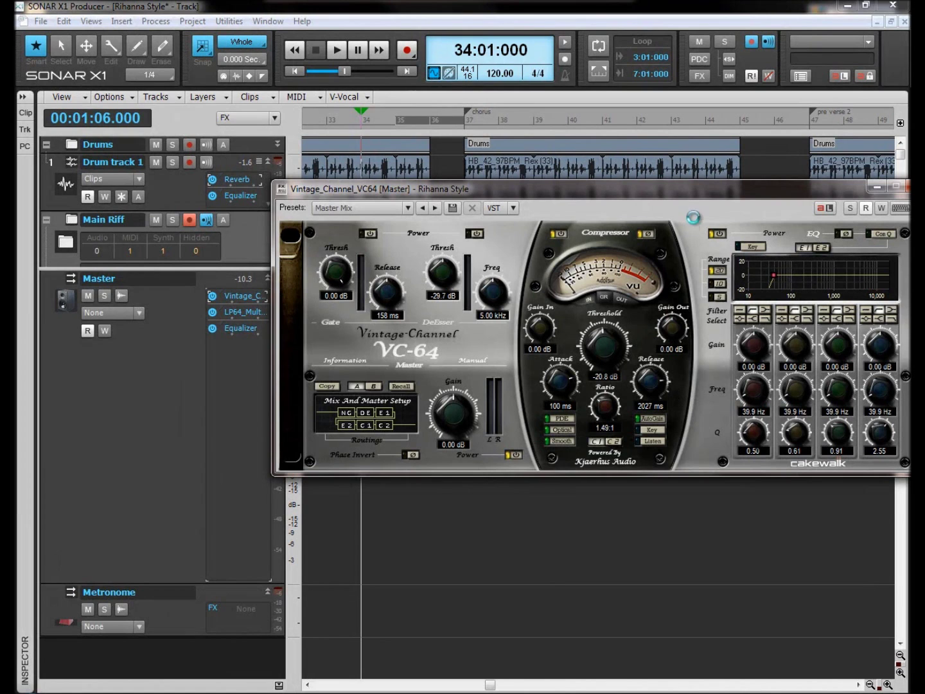
key(ctrl+s)
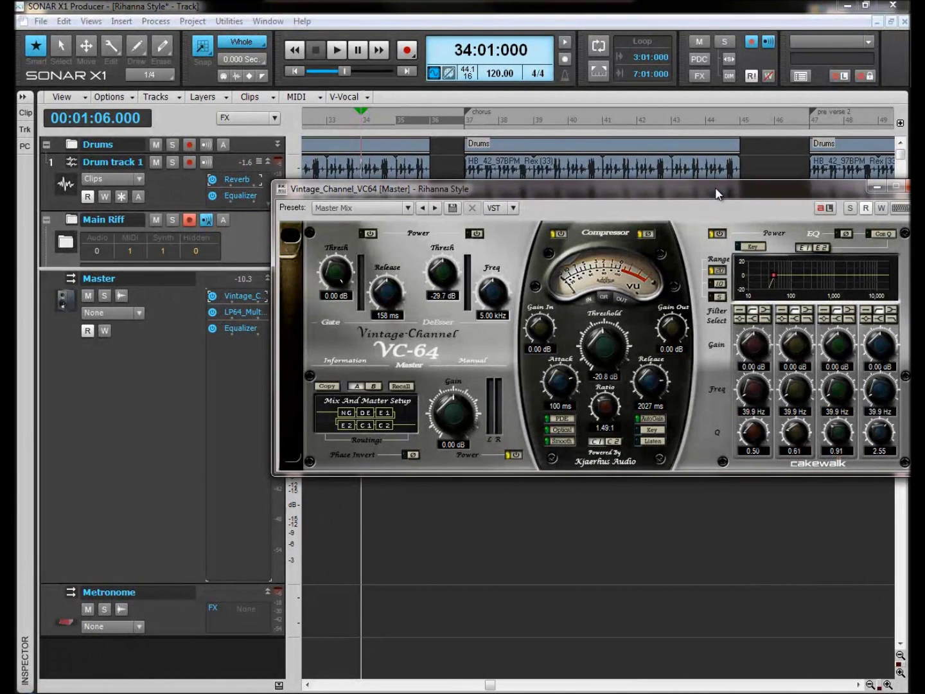